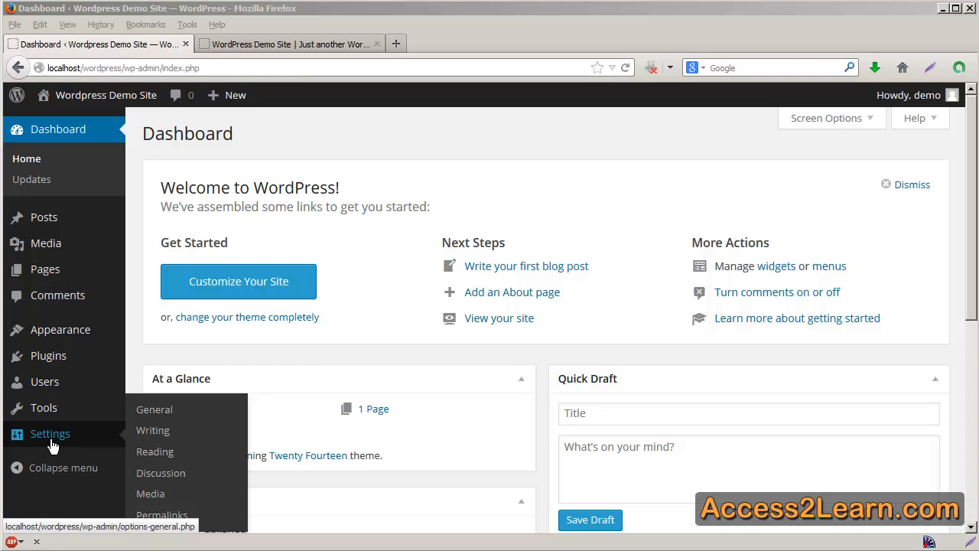
Open the General settings and review the roles available as the default for new users.
{"action": "left_click", "coordinate": [153, 419]}
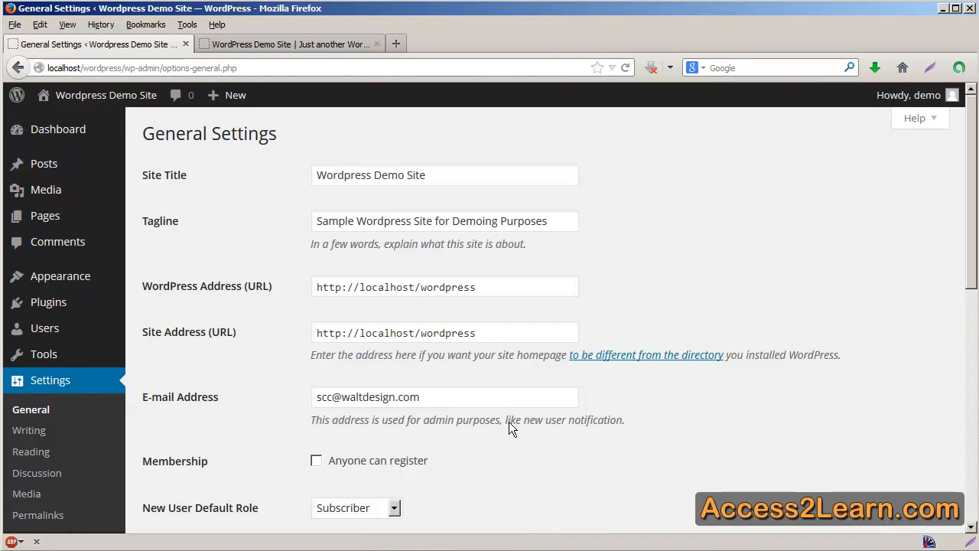
{"action": "scroll", "coordinate": [509, 421], "scroll_direction": "down", "scroll_amount": 4}
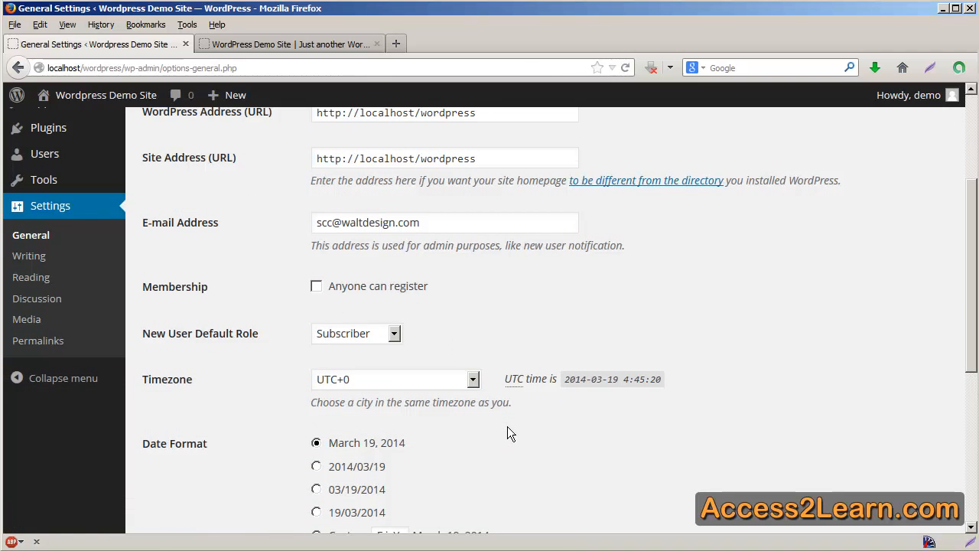
{"action": "scroll", "coordinate": [507, 427], "scroll_direction": "down", "scroll_amount": 1}
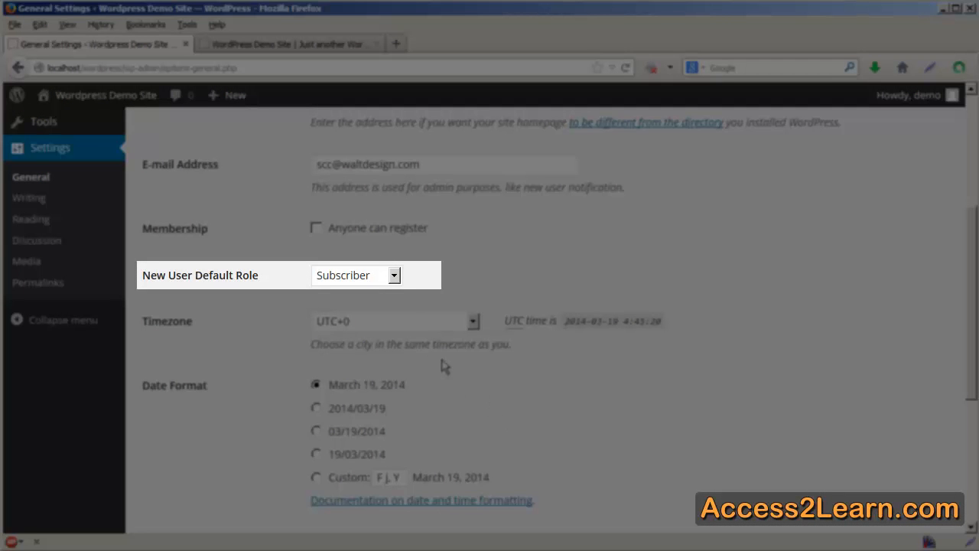
{"action": "left_click", "coordinate": [395, 277]}
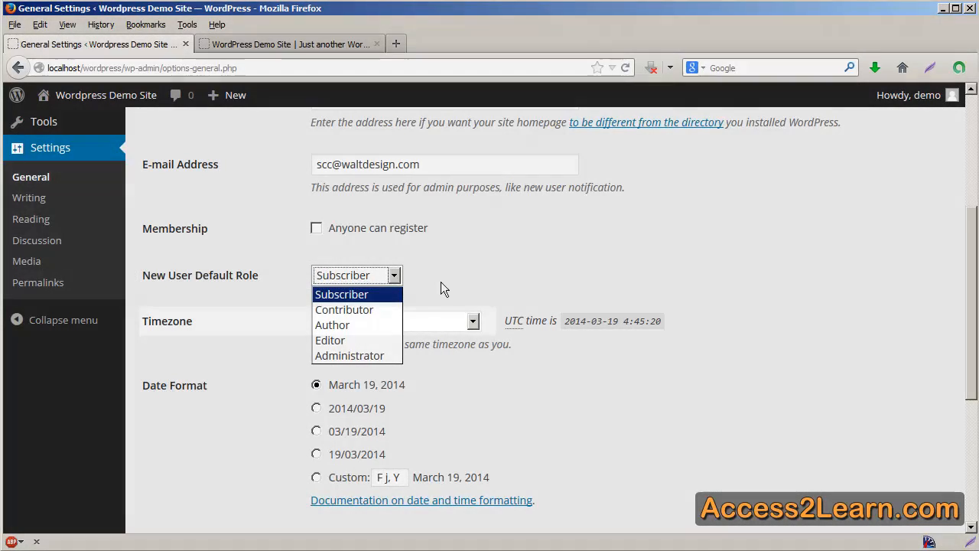
{"action": "left_click", "coordinate": [442, 281]}
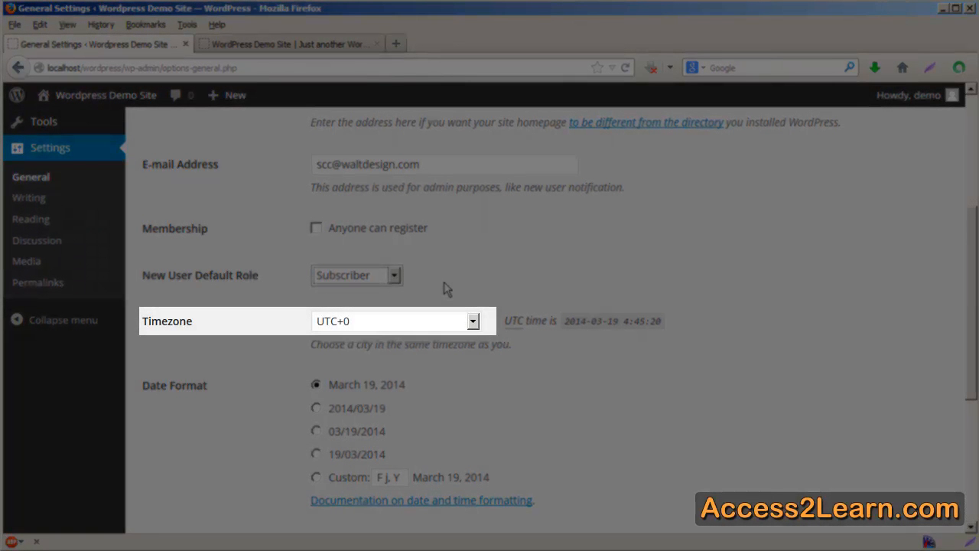
Set the site's timezone to UTC-4 and its time format to the 4:45 AM style.
{"action": "left_click", "coordinate": [471, 322]}
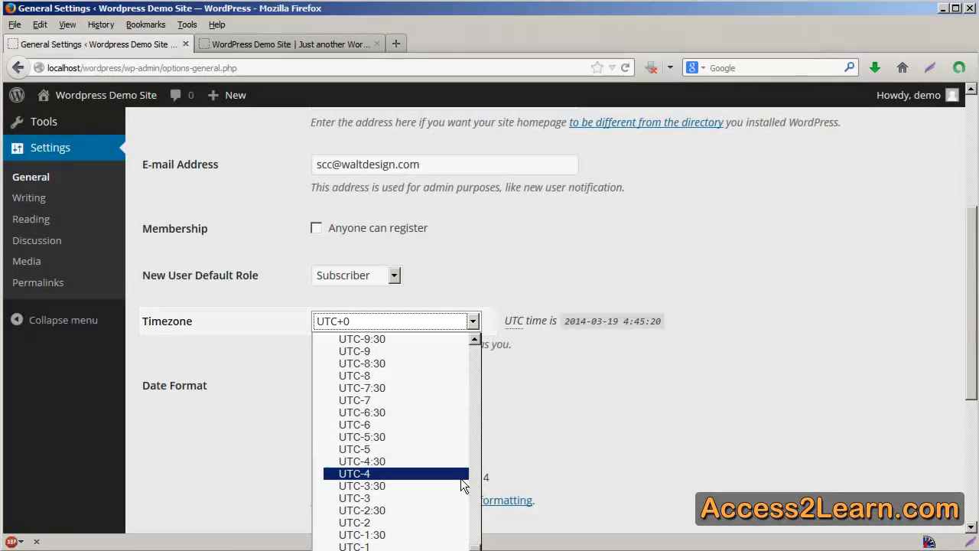
{"action": "left_click", "coordinate": [460, 475]}
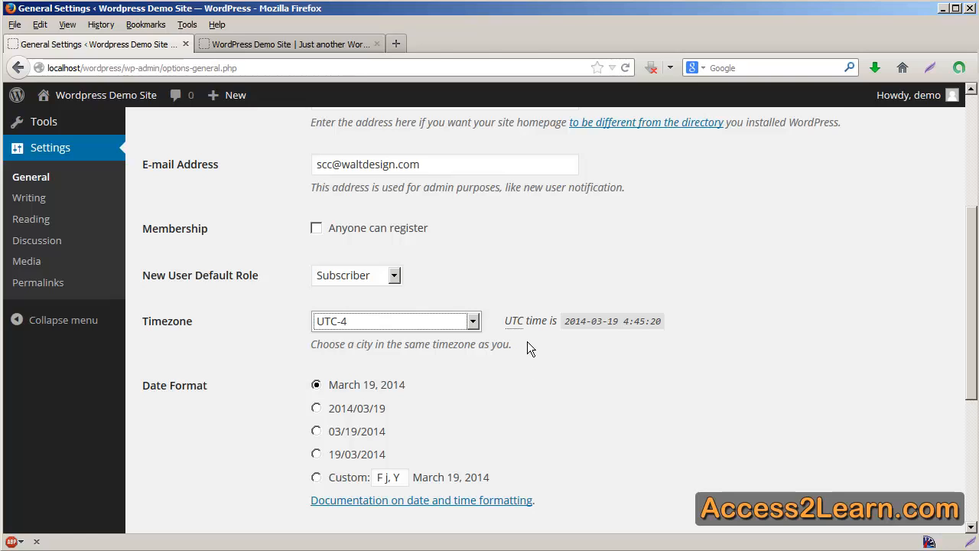
{"action": "mouse_move", "coordinate": [525, 332]}
{"action": "scroll", "coordinate": [490, 449], "scroll_direction": "down", "scroll_amount": 5}
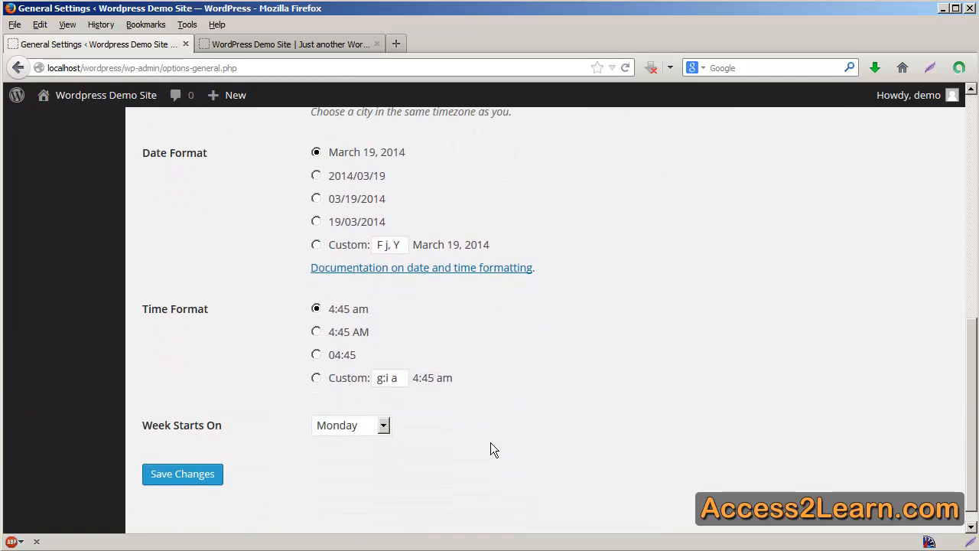
{"action": "left_click", "coordinate": [326, 341]}
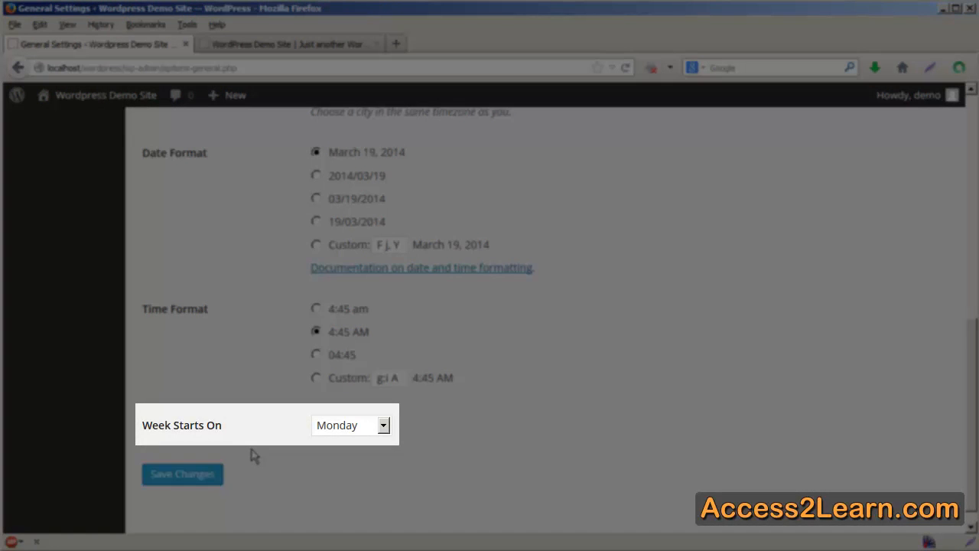
Set the week to start on Sunday and save the General settings.
{"action": "left_click", "coordinate": [382, 425]}
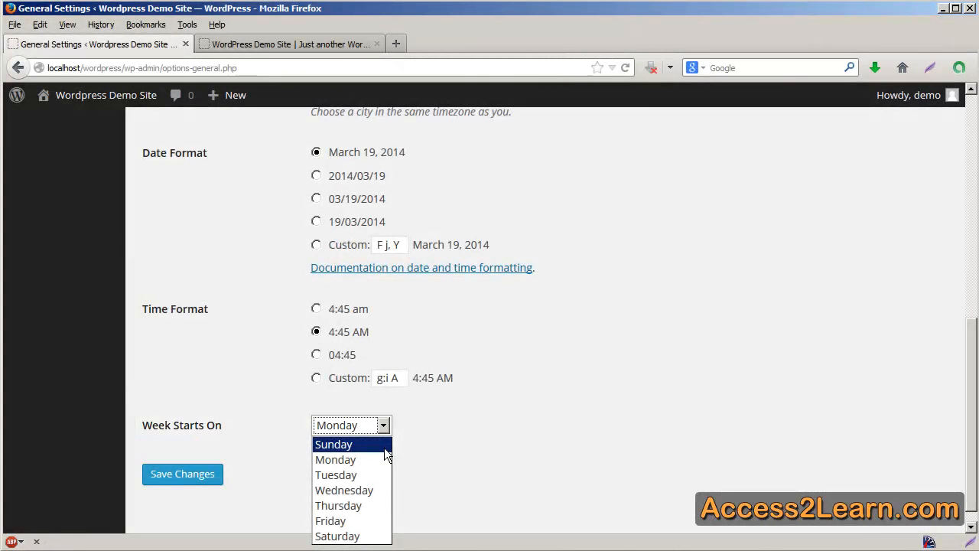
{"action": "left_click", "coordinate": [383, 445]}
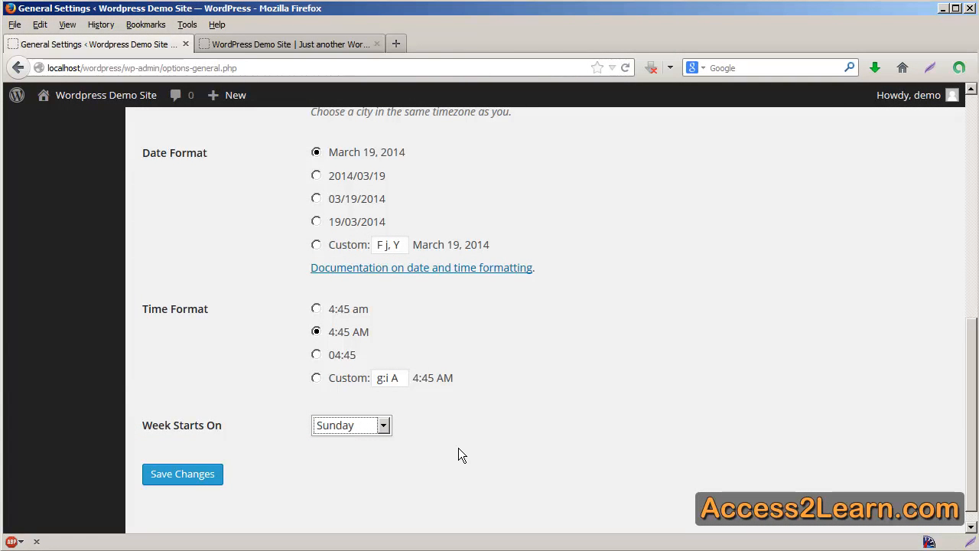
{"action": "left_click", "coordinate": [214, 487]}
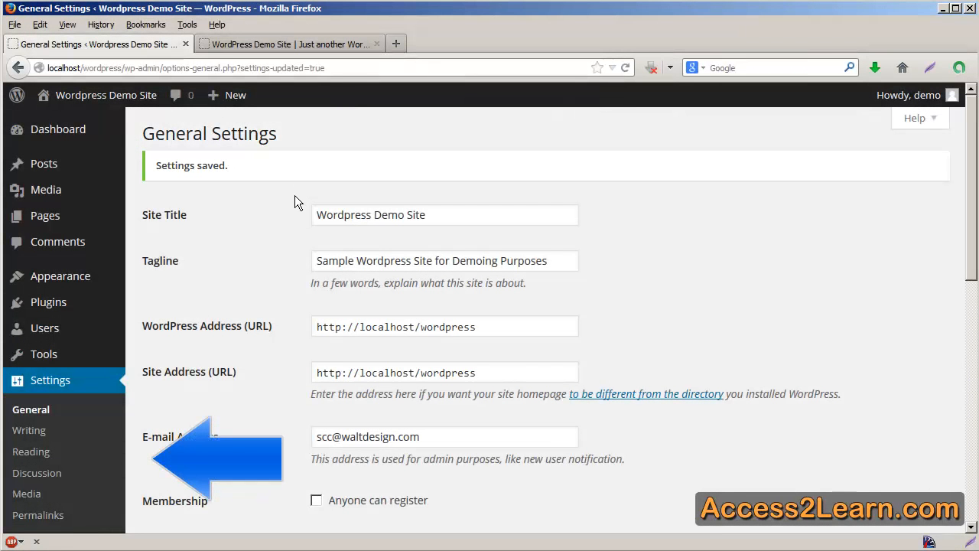
Open the Writing settings and review the choices for default post category and default post format.
{"action": "left_click", "coordinate": [52, 439]}
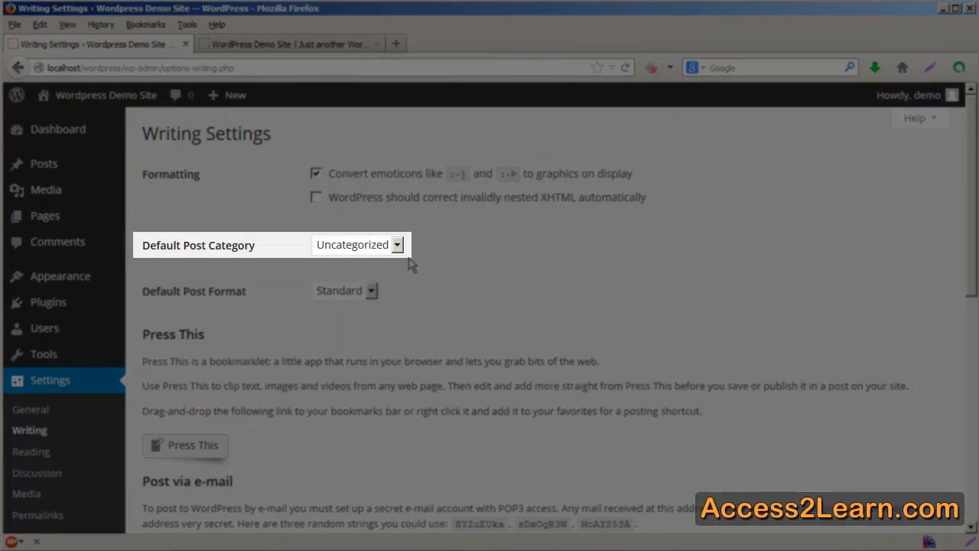
{"action": "left_click", "coordinate": [397, 245]}
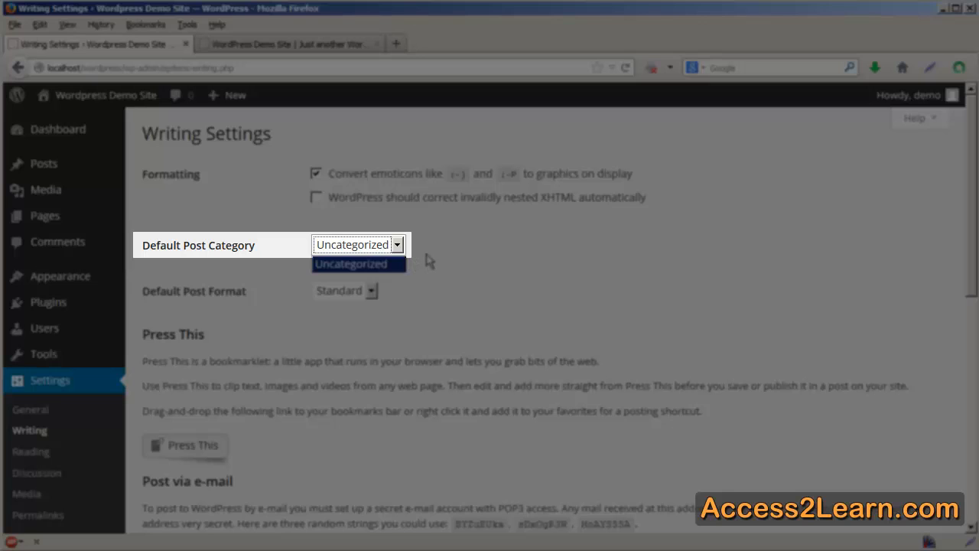
{"action": "left_click", "coordinate": [429, 261]}
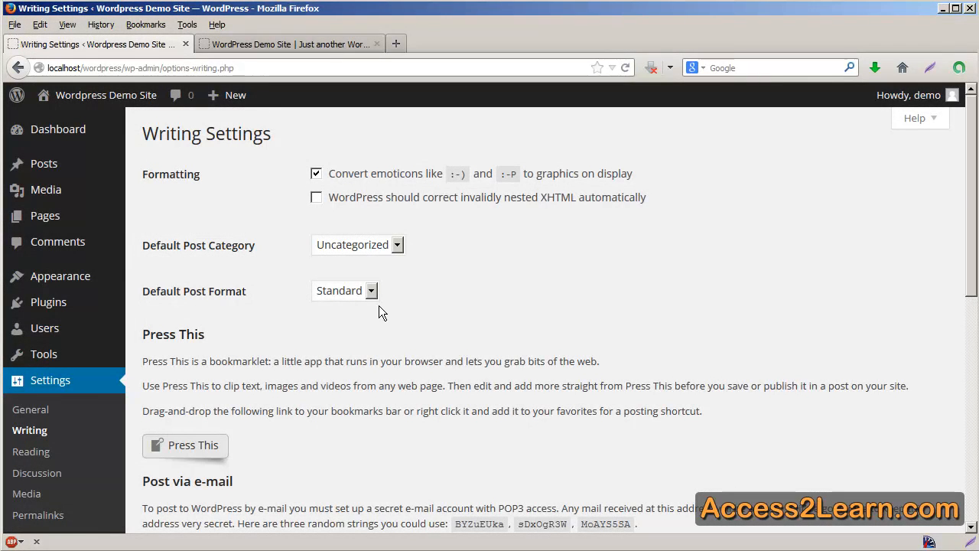
{"action": "left_click", "coordinate": [372, 292]}
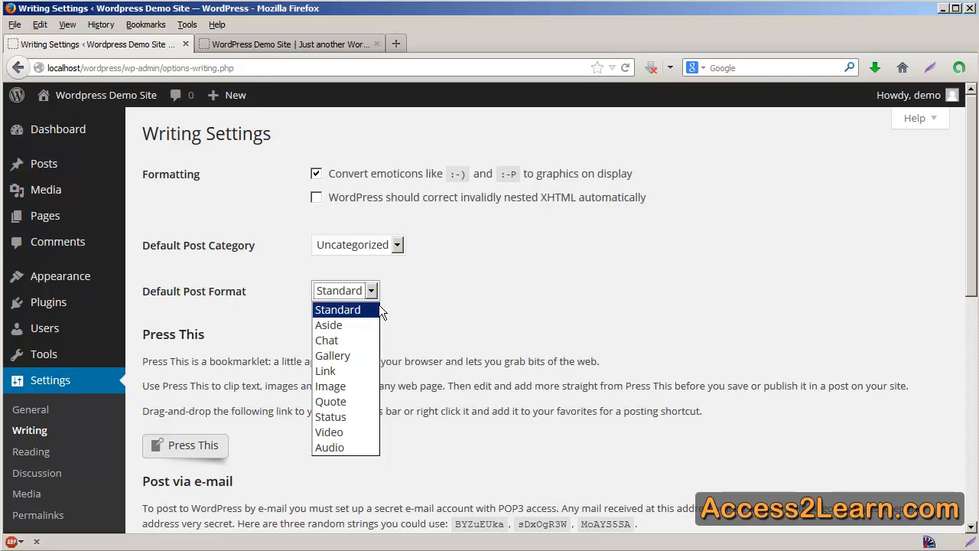
{"action": "left_click", "coordinate": [436, 304]}
Review the post via e-mail and update services options, and save the Writing settings.
{"action": "scroll", "coordinate": [436, 304], "scroll_direction": "down", "scroll_amount": 3}
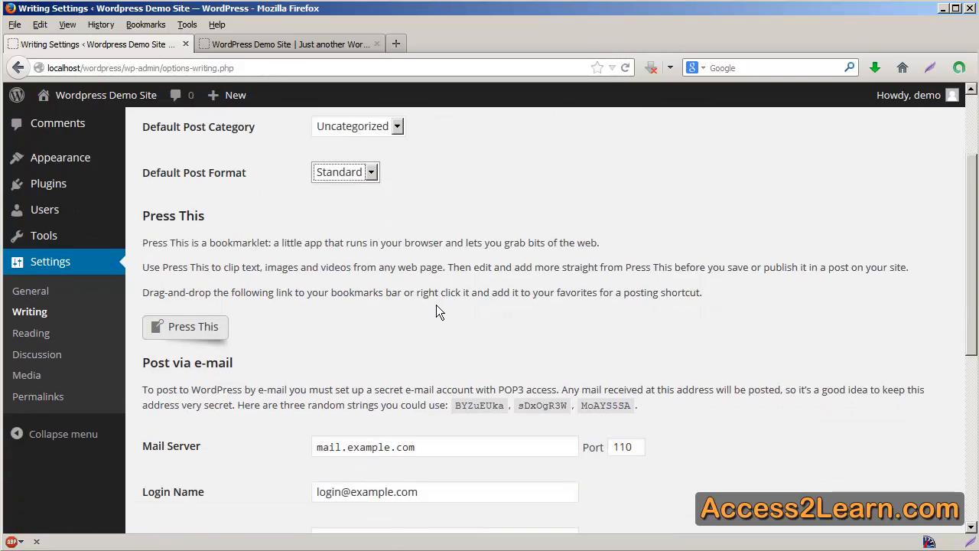
{"action": "scroll", "coordinate": [434, 304], "scroll_direction": "down", "scroll_amount": 1}
{"action": "scroll", "coordinate": [434, 304], "scroll_direction": "down", "scroll_amount": 1}
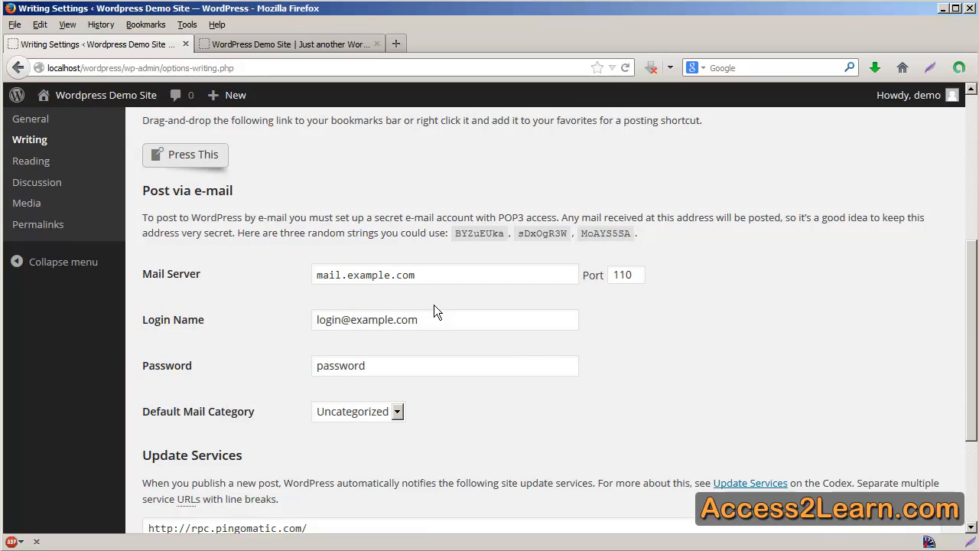
{"action": "scroll", "coordinate": [434, 304], "scroll_direction": "down", "scroll_amount": 3}
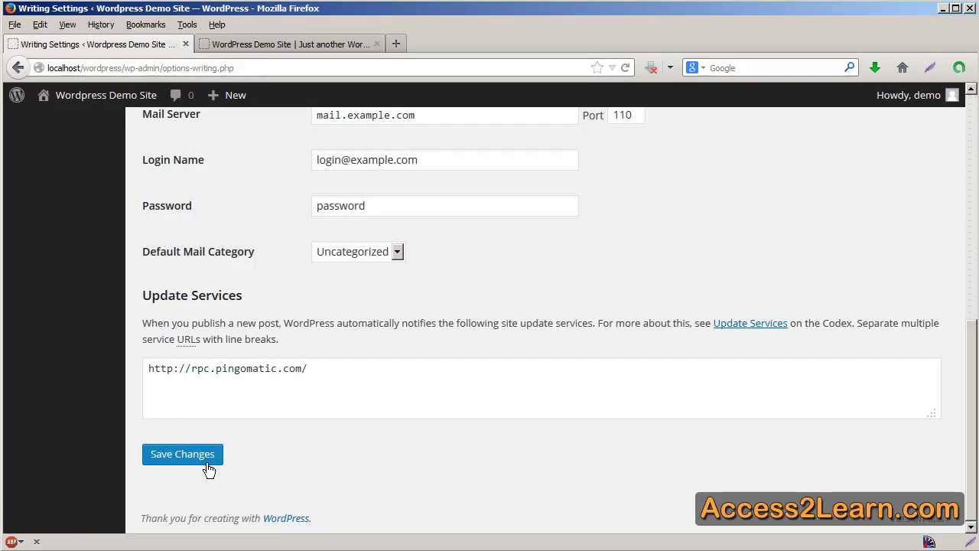
{"action": "left_click", "coordinate": [207, 463]}
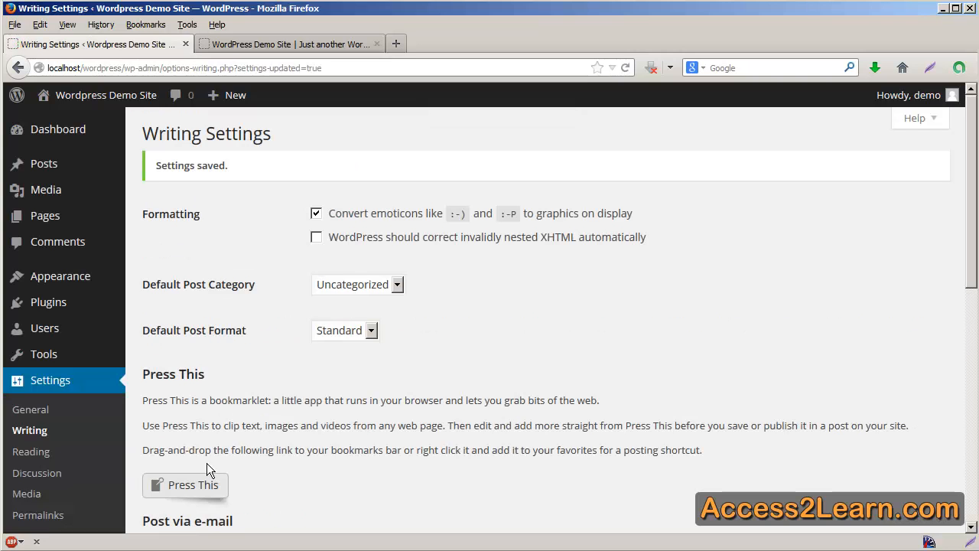
In the Reading settings, show feed articles as Summary, discourage search engines from indexing the site, and save.
{"action": "left_click", "coordinate": [83, 467]}
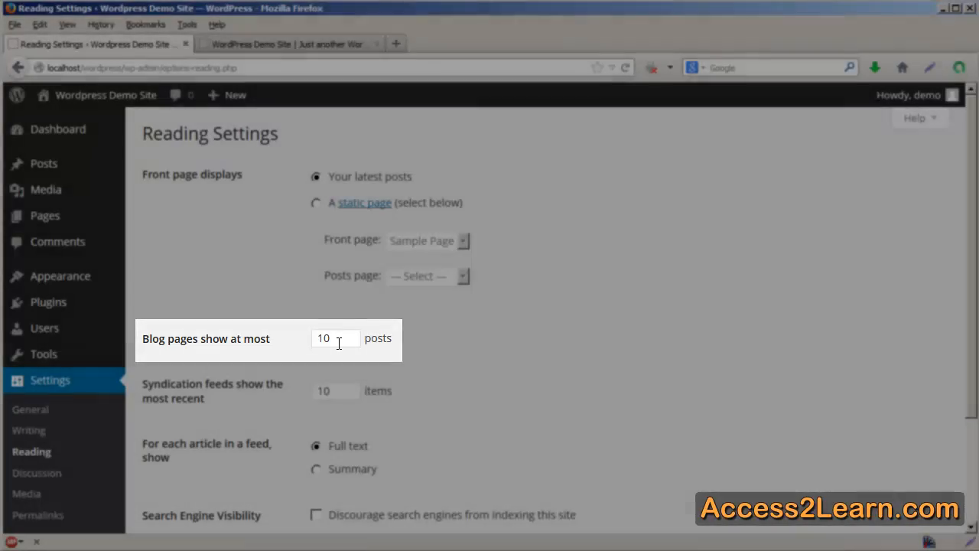
{"action": "scroll", "coordinate": [336, 348], "scroll_direction": "down", "scroll_amount": 2}
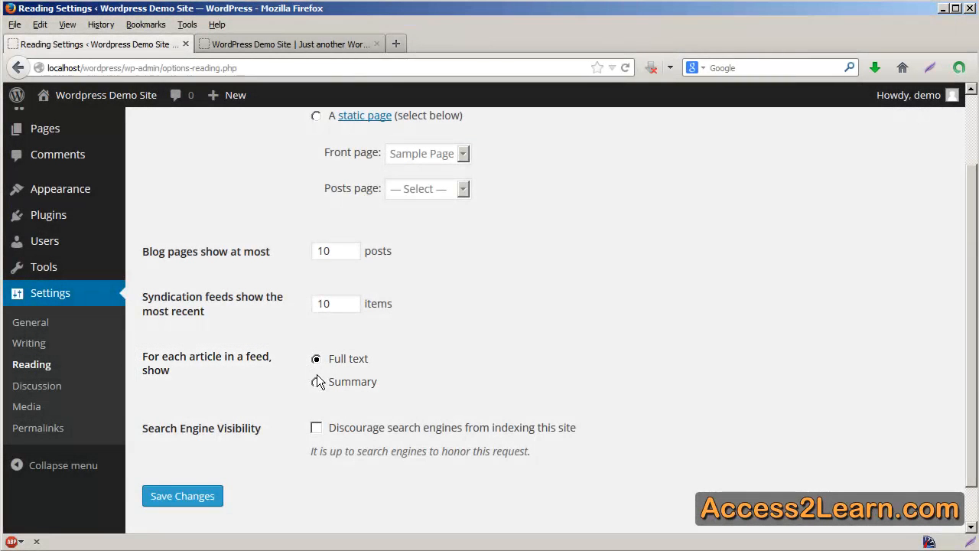
{"action": "left_click", "coordinate": [325, 391]}
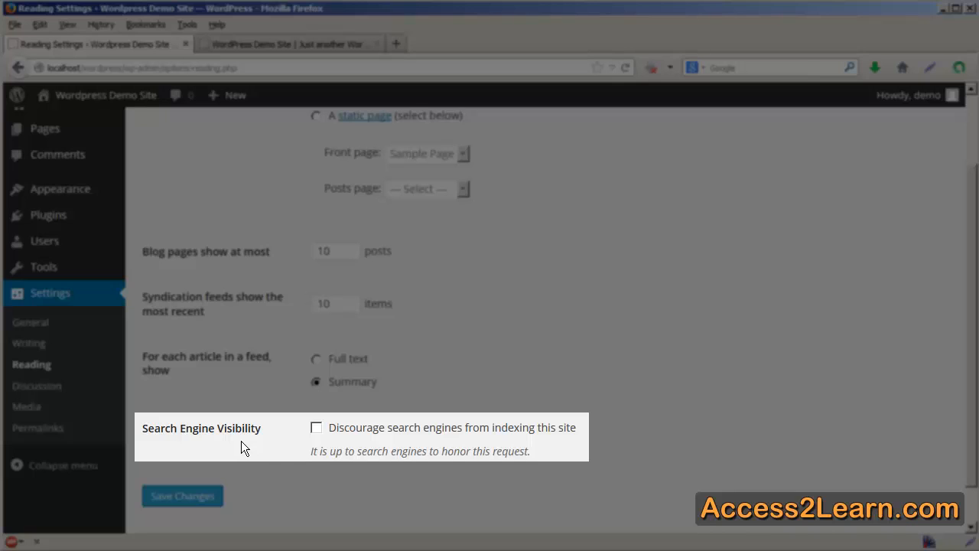
{"action": "left_click", "coordinate": [329, 441]}
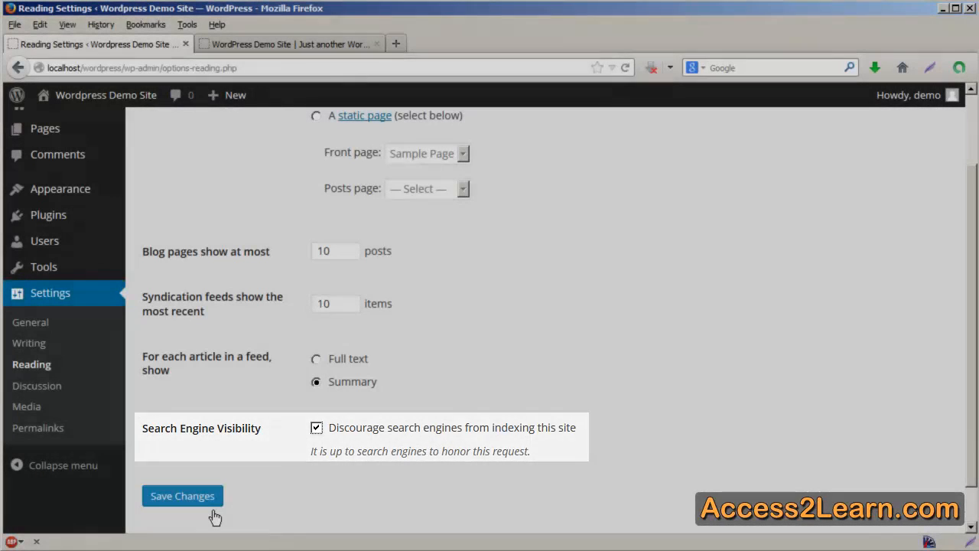
{"action": "left_click", "coordinate": [212, 499]}
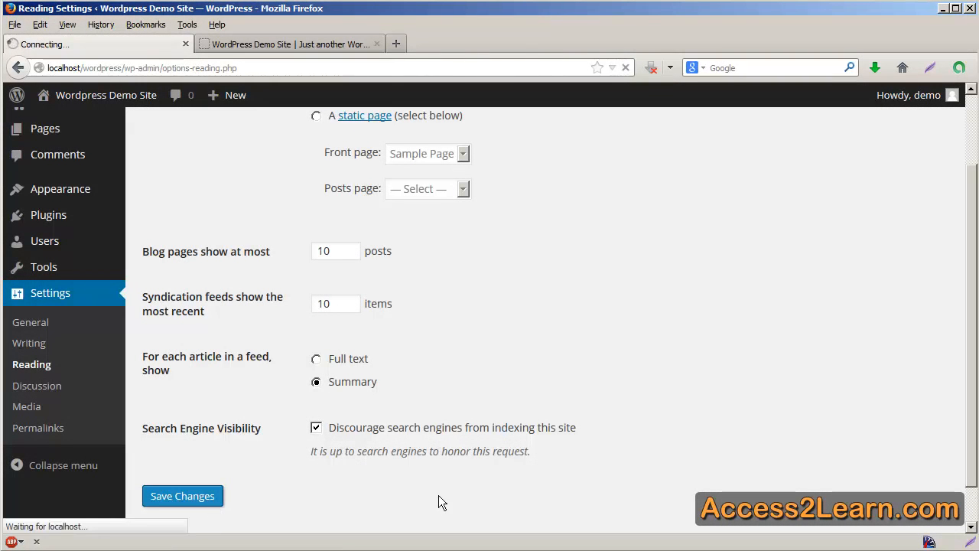
In the Discussion settings, require that comments be manually approved before they appear.
{"action": "left_click", "coordinate": [29, 476]}
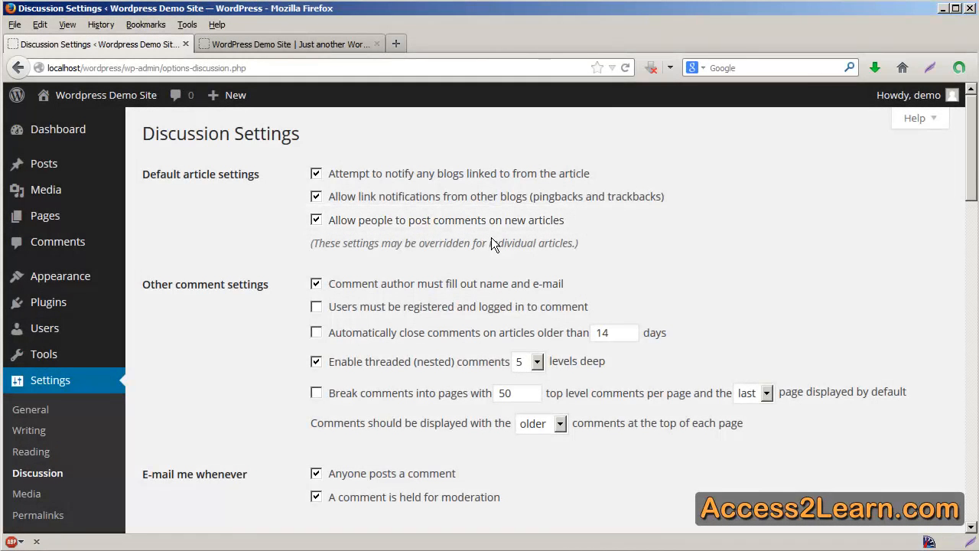
{"action": "scroll", "coordinate": [491, 239], "scroll_direction": "down", "scroll_amount": 1}
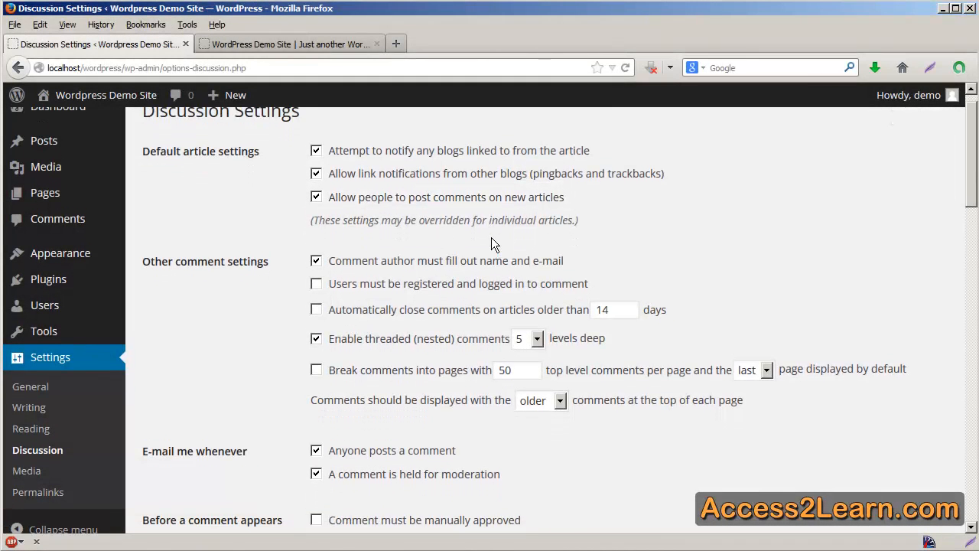
{"action": "scroll", "coordinate": [491, 238], "scroll_direction": "up", "scroll_amount": 1}
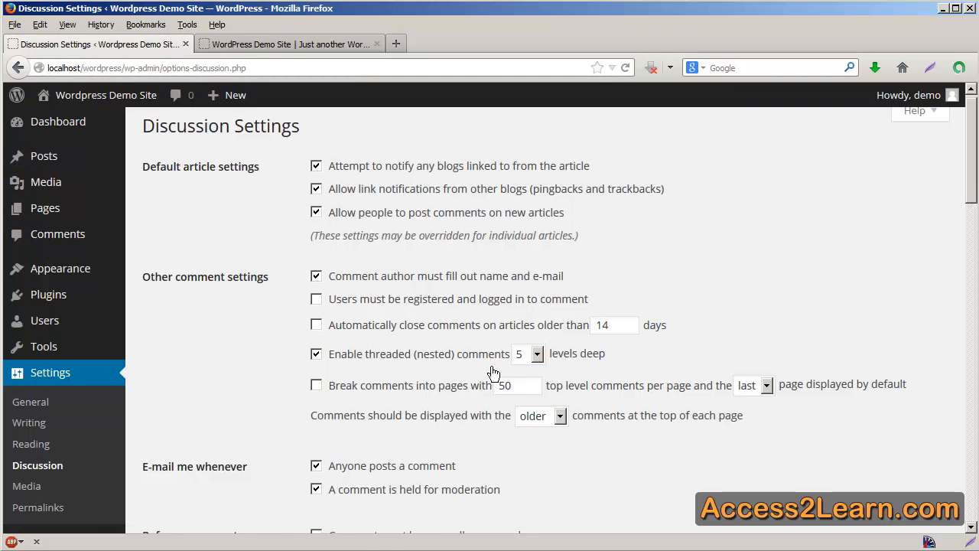
{"action": "scroll", "coordinate": [494, 373], "scroll_direction": "down", "scroll_amount": 3}
{"action": "scroll", "coordinate": [491, 368], "scroll_direction": "down", "scroll_amount": 3}
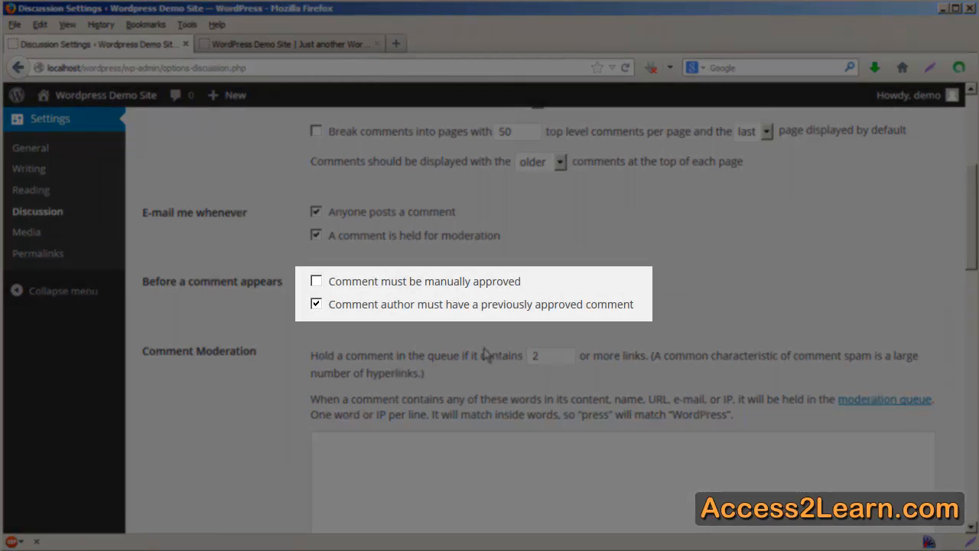
{"action": "left_click", "coordinate": [321, 289]}
Review the comment moderation, comment blacklist and avatar options, and save the Discussion settings.
{"action": "scroll", "coordinate": [339, 316], "scroll_direction": "down", "scroll_amount": 1}
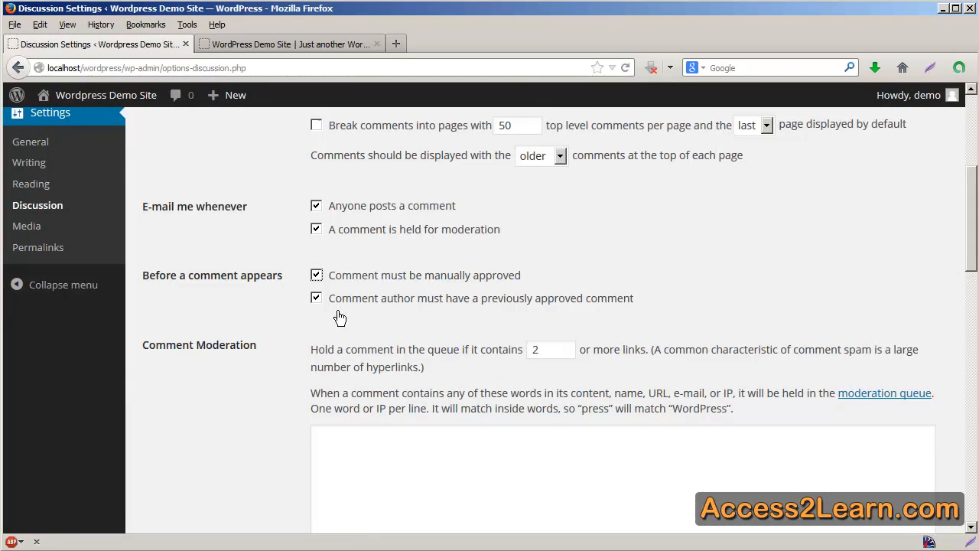
{"action": "scroll", "coordinate": [340, 316], "scroll_direction": "down", "scroll_amount": 2}
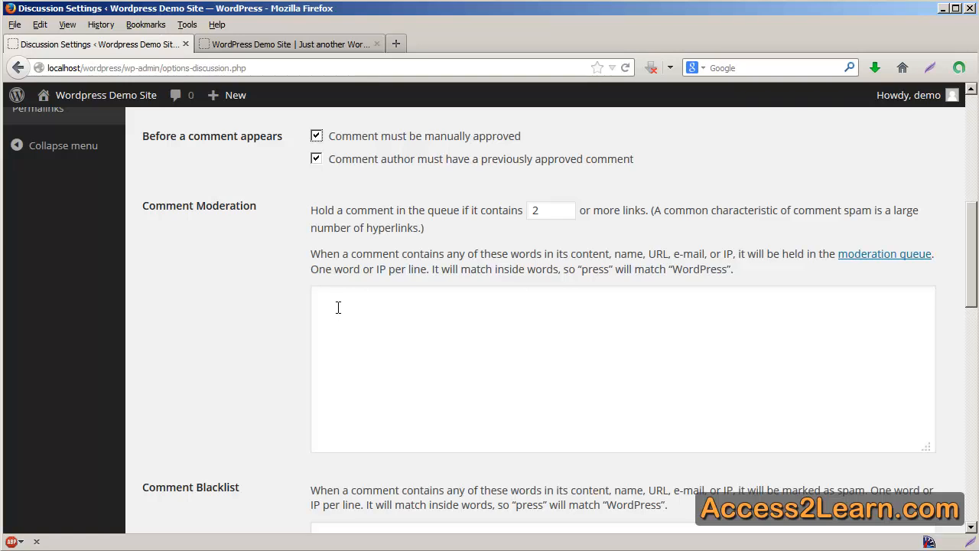
{"action": "scroll", "coordinate": [338, 307], "scroll_direction": "down", "scroll_amount": 4}
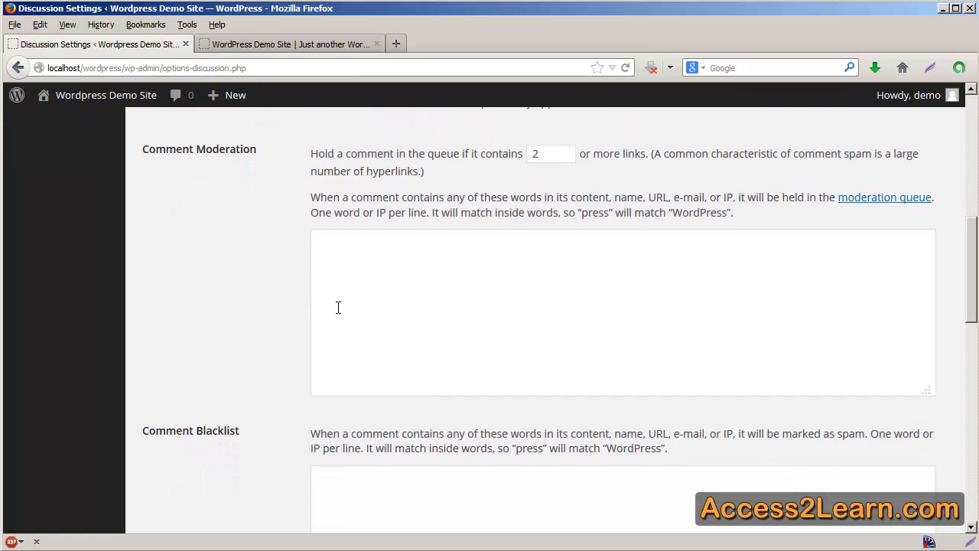
{"action": "scroll", "coordinate": [339, 315], "scroll_direction": "down", "scroll_amount": 1}
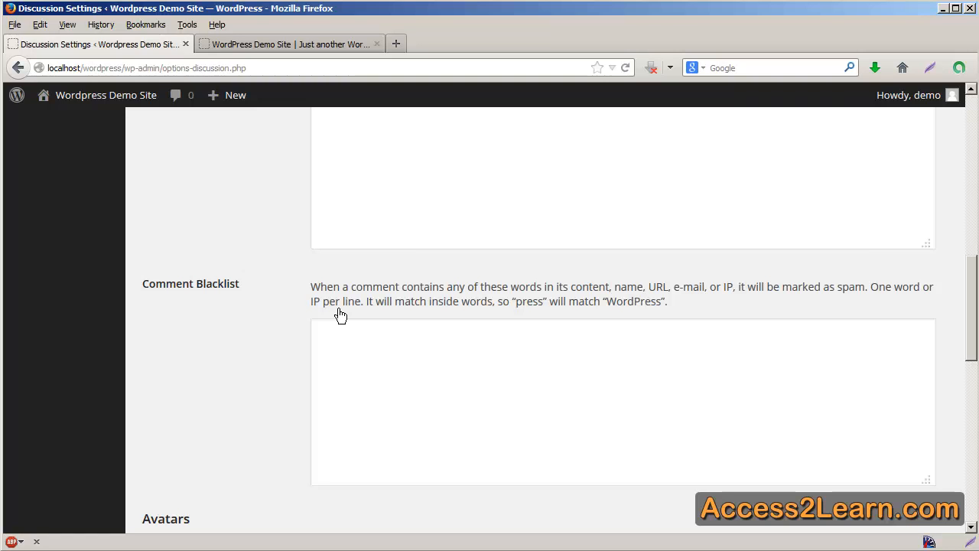
{"action": "scroll", "coordinate": [340, 314], "scroll_direction": "down", "scroll_amount": 5}
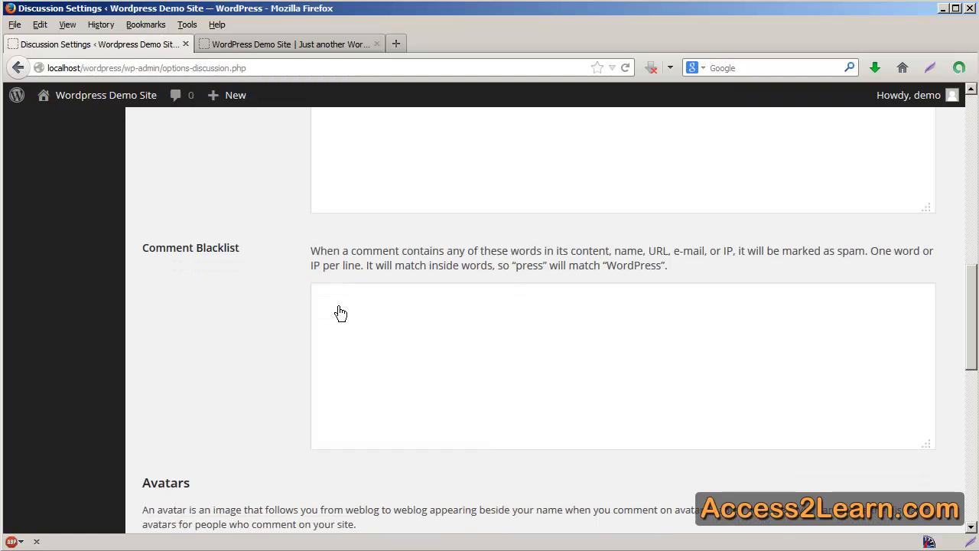
{"action": "scroll", "coordinate": [340, 314], "scroll_direction": "down", "scroll_amount": 1}
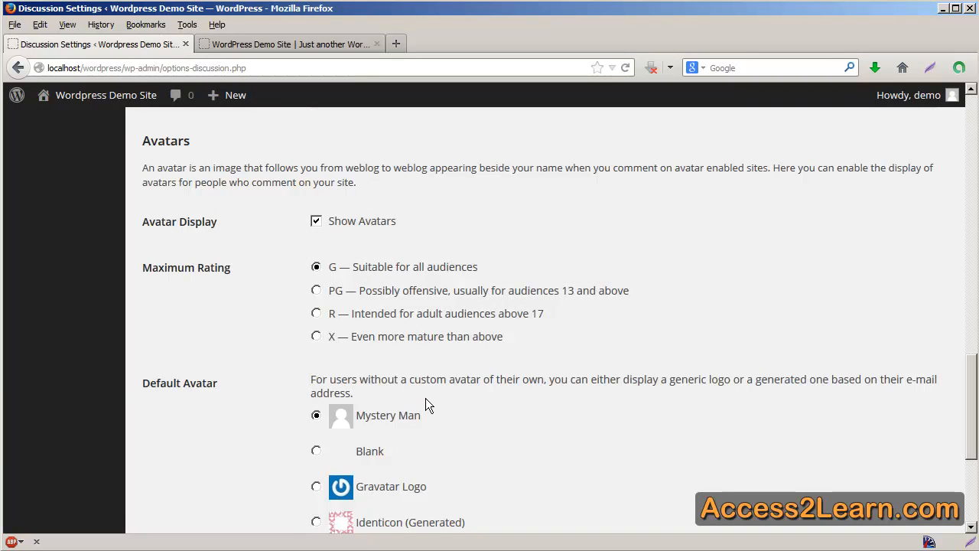
{"action": "scroll", "coordinate": [426, 398], "scroll_direction": "down", "scroll_amount": 5}
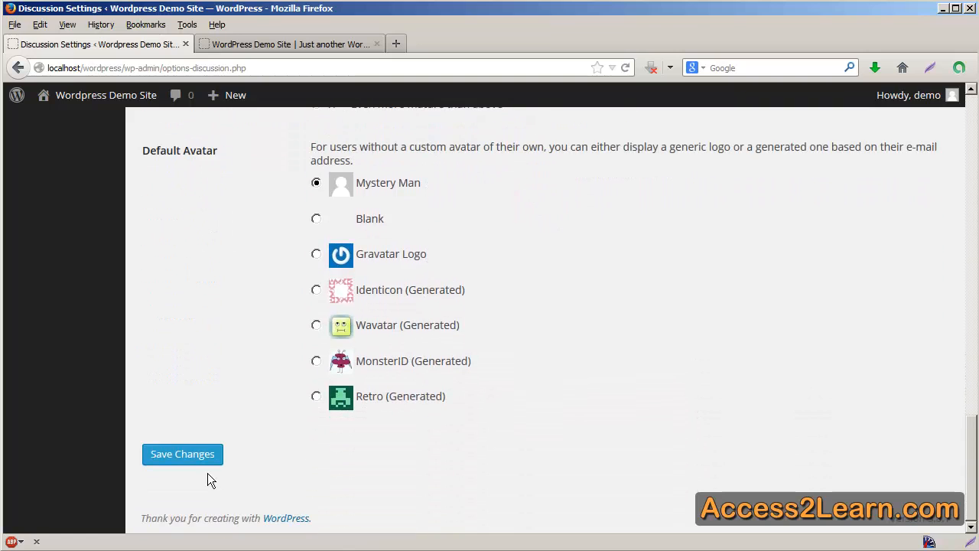
{"action": "left_click", "coordinate": [205, 464]}
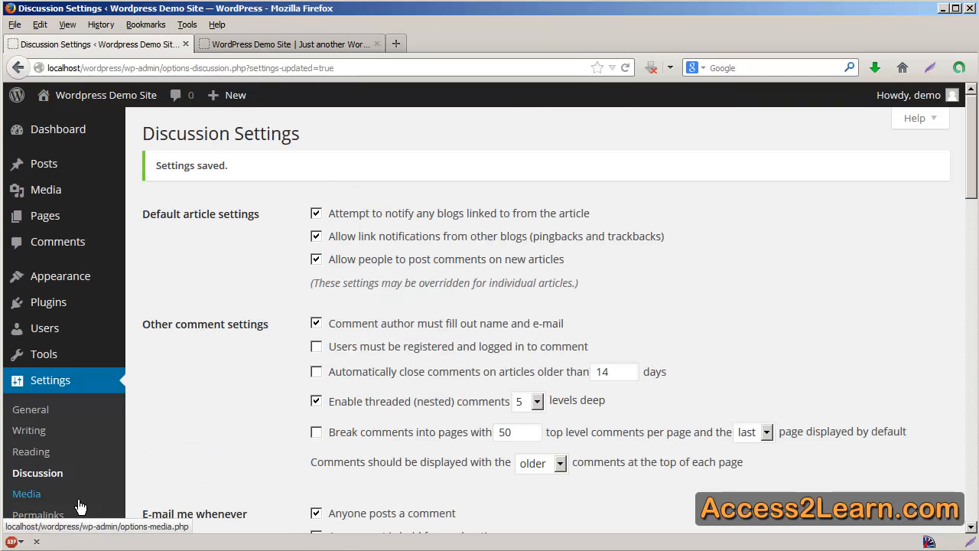
Review the Media settings, and in the Permalink settings choose the Post name structure and save the change.
{"action": "left_click", "coordinate": [79, 506]}
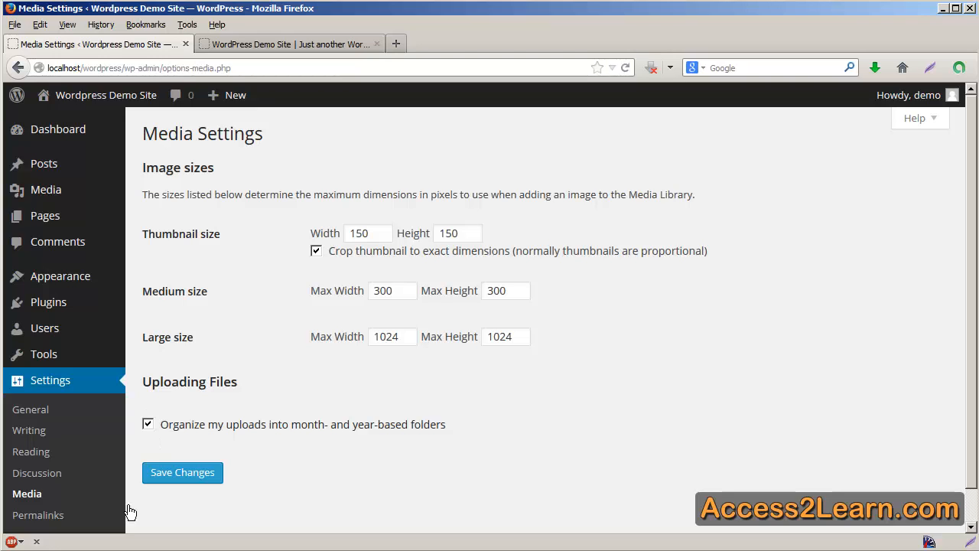
{"action": "left_click", "coordinate": [73, 526]}
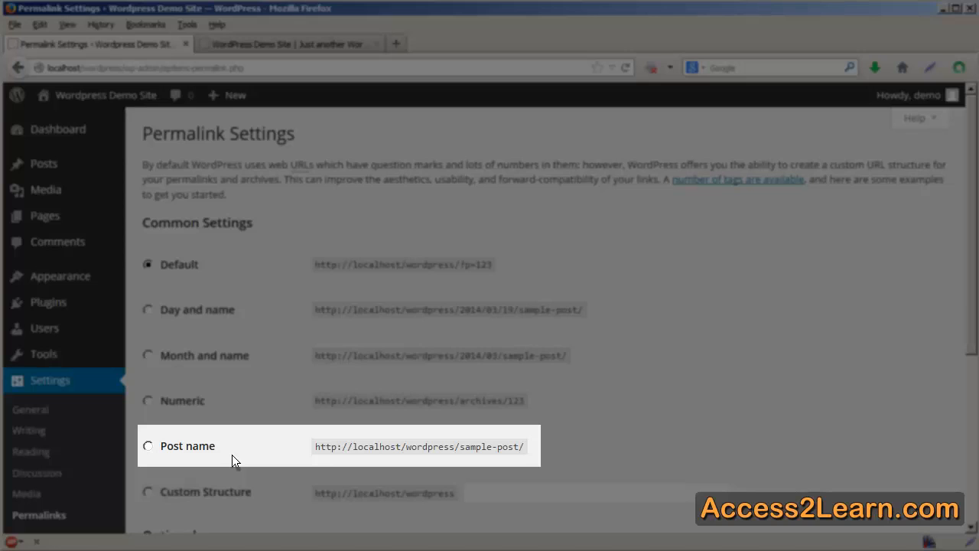
{"action": "scroll", "coordinate": [232, 454], "scroll_direction": "down", "scroll_amount": 1}
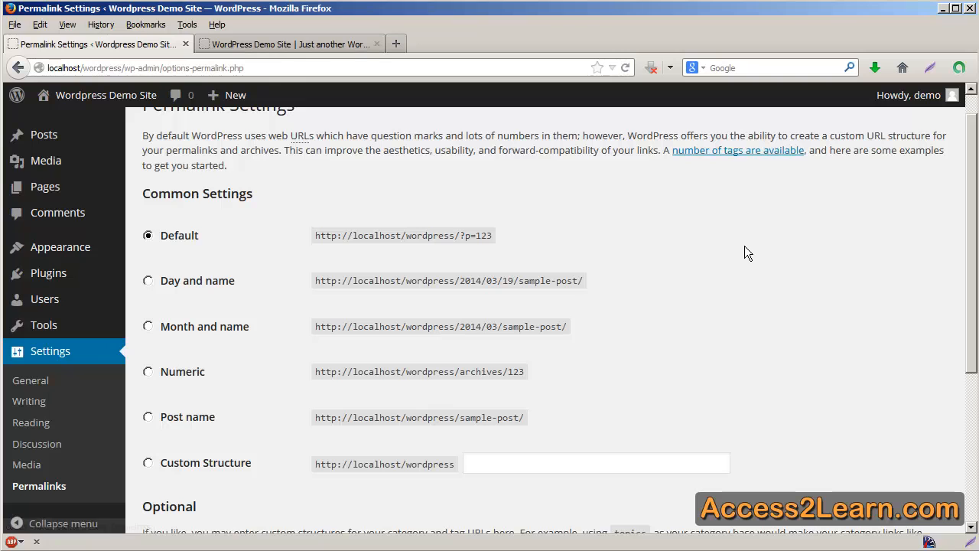
{"action": "scroll", "coordinate": [746, 253], "scroll_direction": "down", "scroll_amount": 2}
{"action": "scroll", "coordinate": [744, 246], "scroll_direction": "down", "scroll_amount": 3}
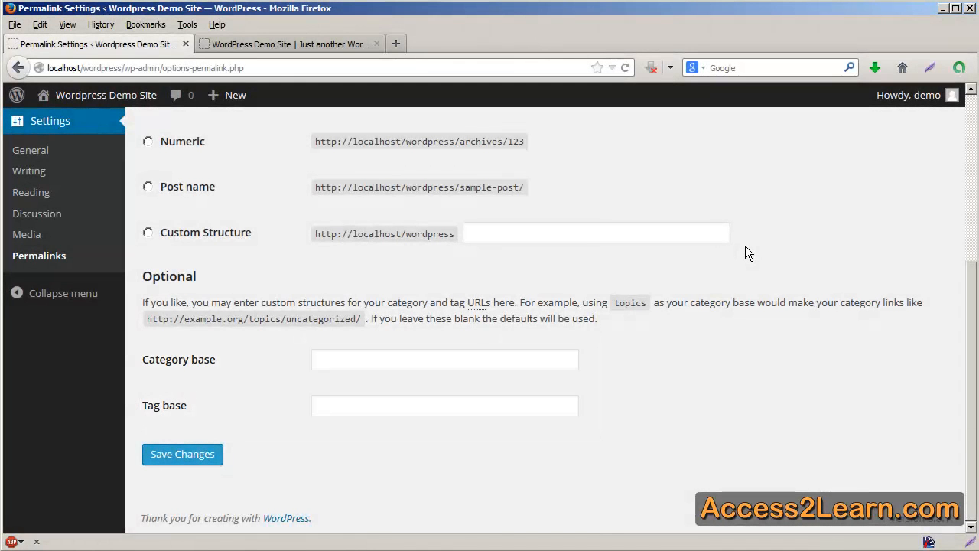
{"action": "left_click", "coordinate": [148, 186]}
{"action": "left_click", "coordinate": [213, 472]}
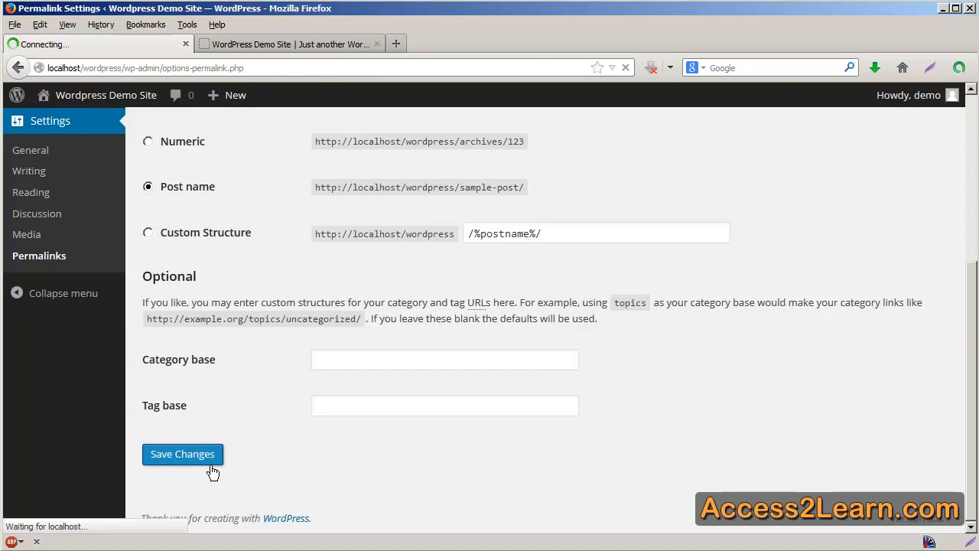